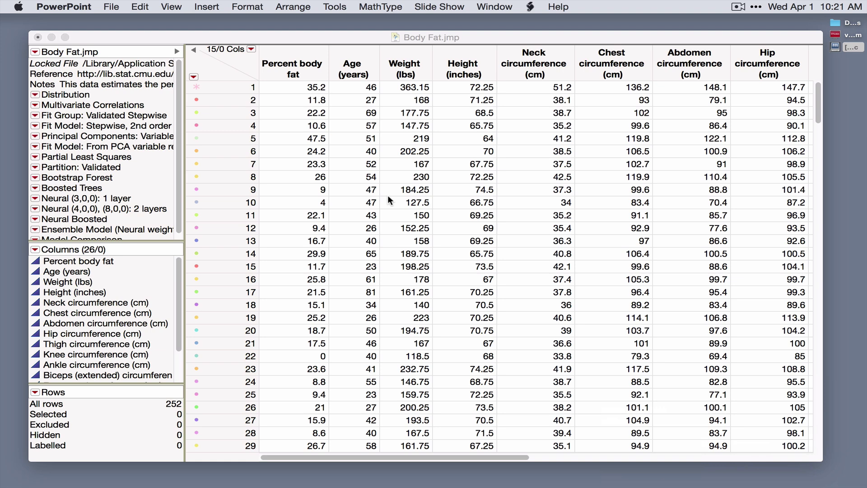
Step: Select the Percent body fat column and the Age through Hip circumference columns
{"action": "left_click", "coordinate": [305, 79]}
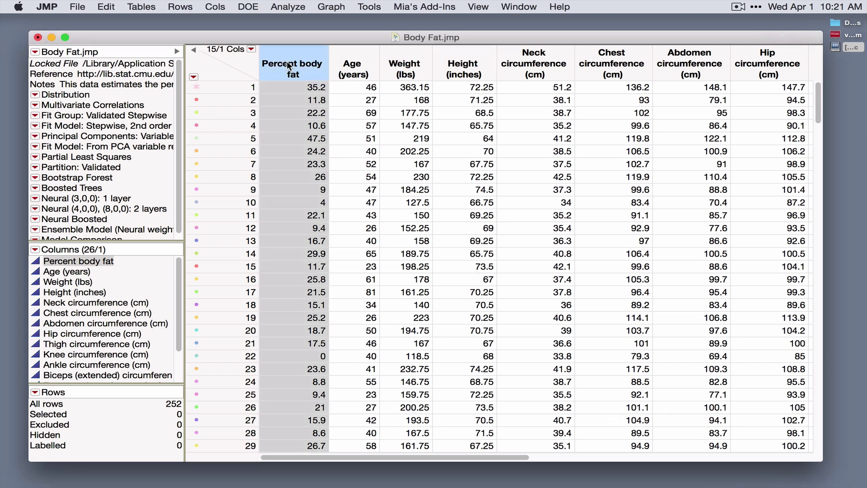
{"action": "left_click_drag", "start_coordinate": [363, 64], "coordinate": [751, 73]}
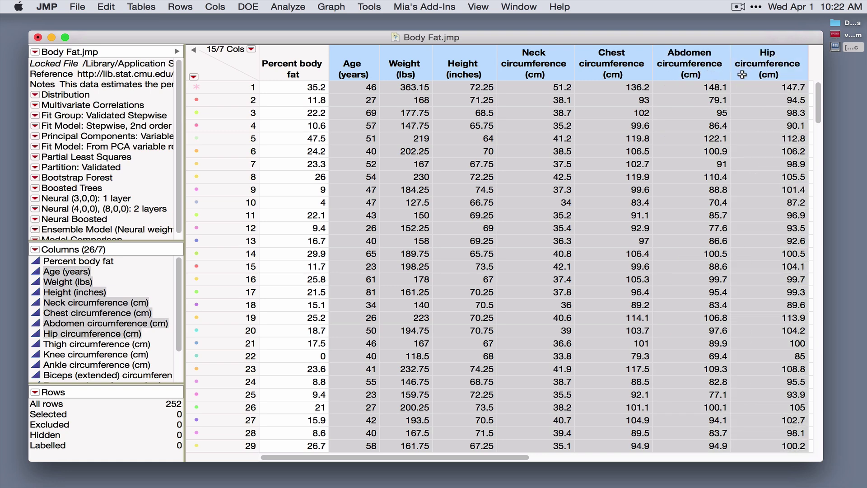
Step: Start a Fit Model with Percent body fat as Y and Age through Wrist circumference as effects
{"action": "left_click", "coordinate": [285, 8]}
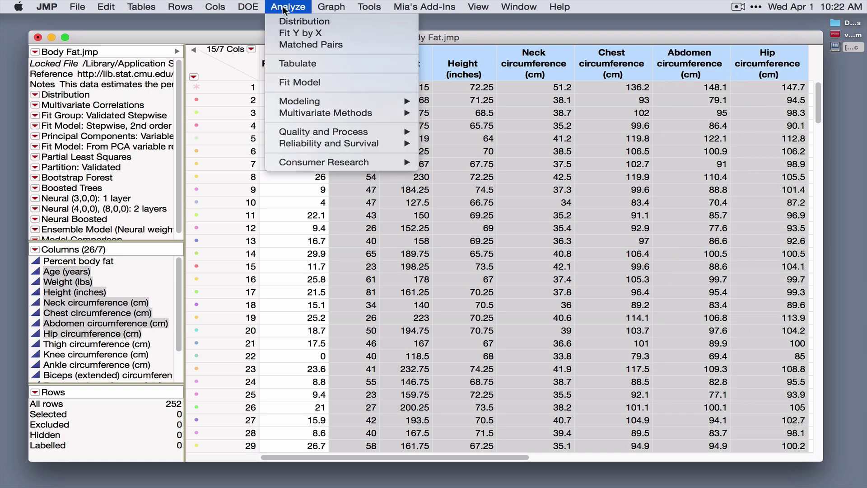
{"action": "left_click", "coordinate": [316, 84]}
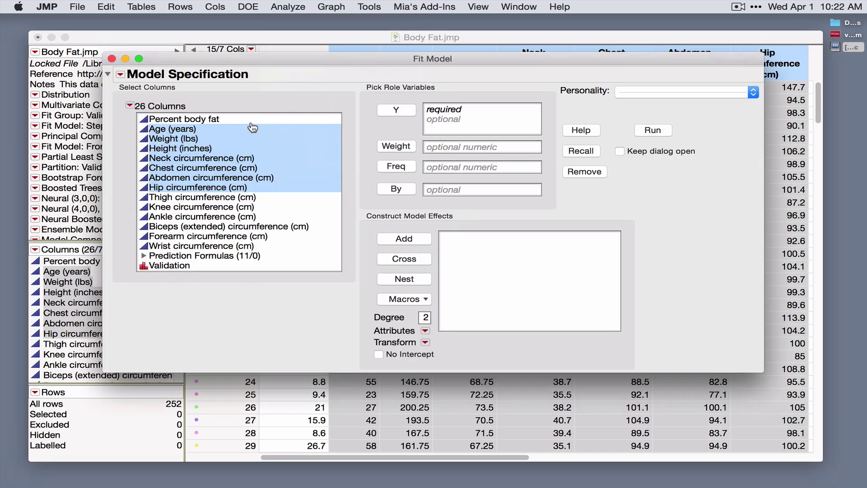
{"action": "left_click", "coordinate": [183, 119]}
{"action": "left_click", "coordinate": [393, 111]}
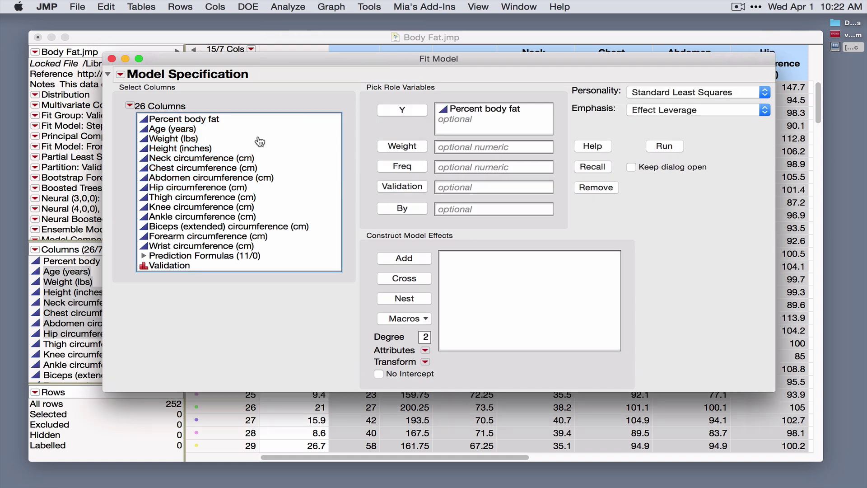
{"action": "left_click_drag", "start_coordinate": [196, 135], "coordinate": [208, 252]}
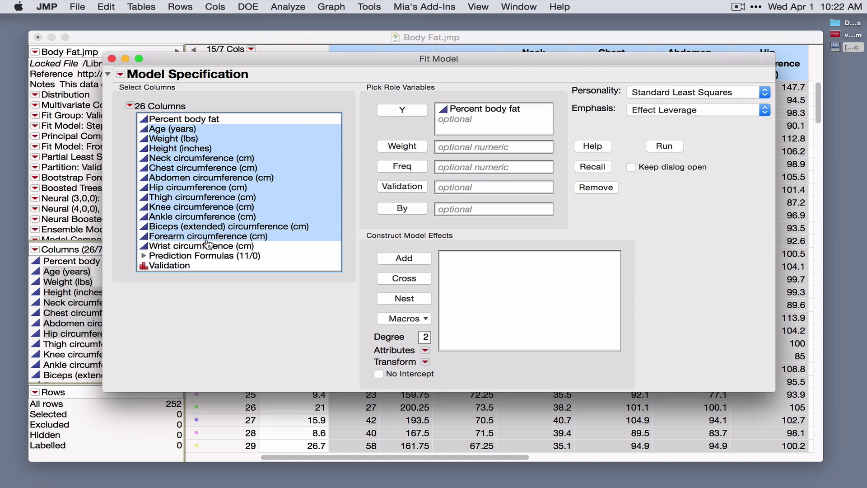
{"action": "left_click", "coordinate": [404, 258]}
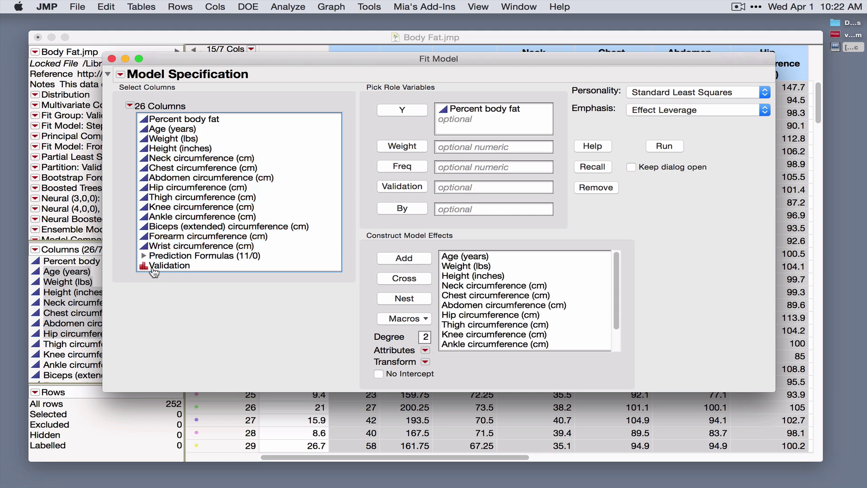
Step: Assign Validation as the validation column and run it as Standard Least Squares
{"action": "left_click", "coordinate": [168, 267]}
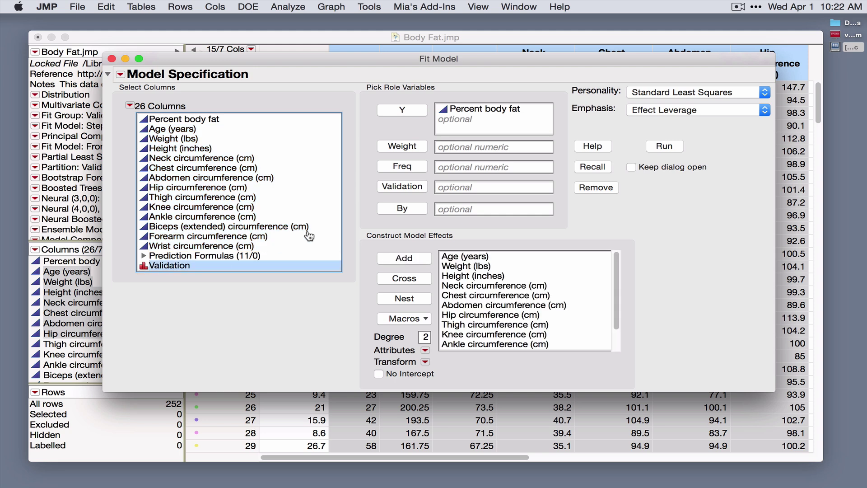
{"action": "left_click", "coordinate": [402, 188]}
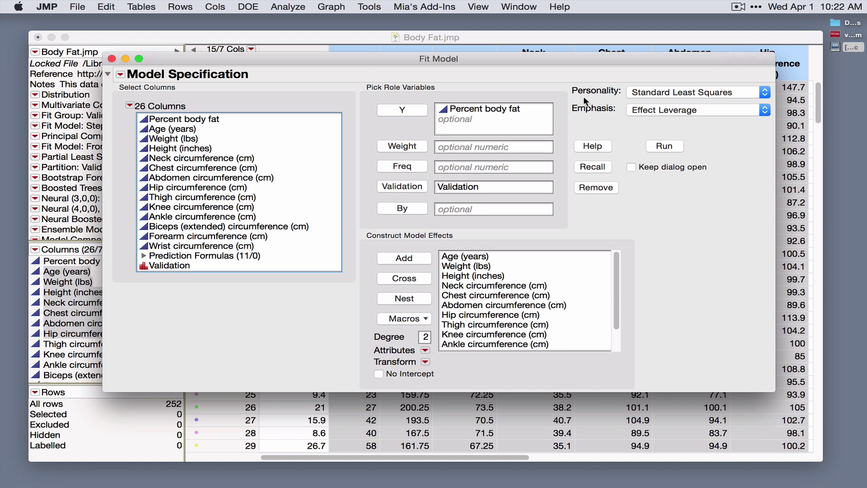
{"action": "left_click", "coordinate": [673, 95]}
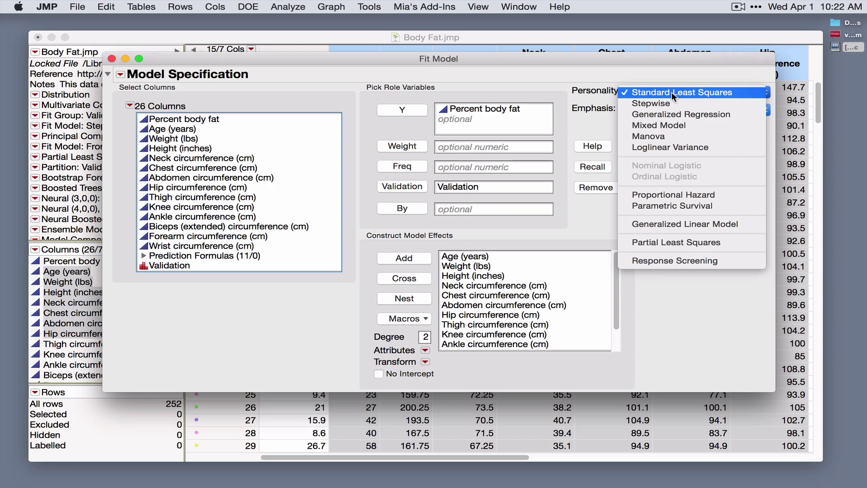
{"action": "left_click", "coordinate": [671, 93]}
{"action": "left_click", "coordinate": [667, 146]}
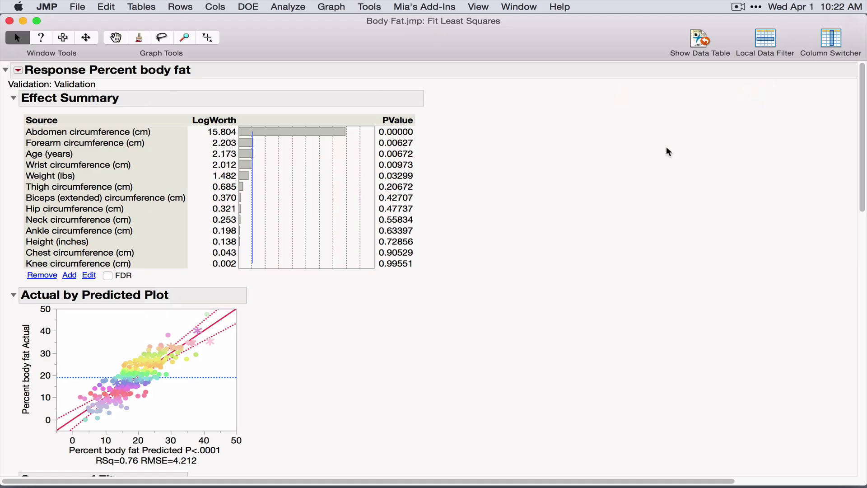
{"action": "left_click_drag", "start_coordinate": [435, 114], "coordinate": [431, 273]}
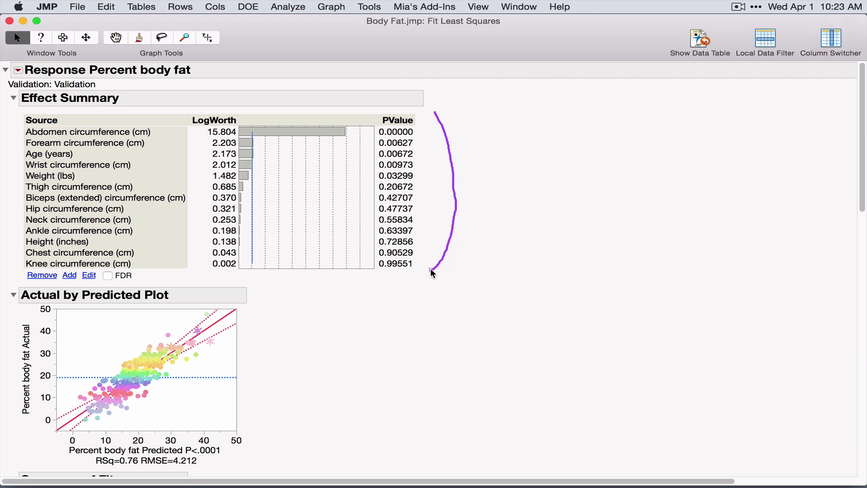
{"action": "scroll", "coordinate": [325, 343], "scroll_direction": "down", "scroll_amount": 3}
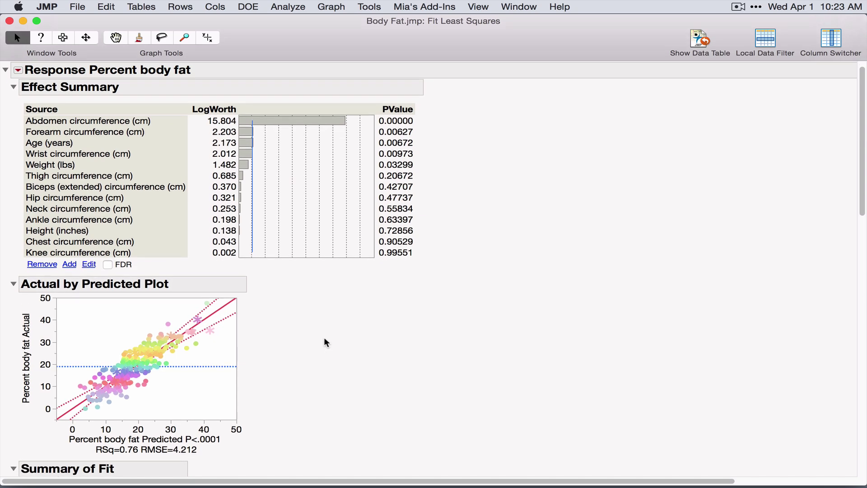
{"action": "scroll", "coordinate": [325, 342], "scroll_direction": "down", "scroll_amount": 2}
{"action": "scroll", "coordinate": [321, 326], "scroll_direction": "down", "scroll_amount": 1}
{"action": "scroll", "coordinate": [316, 324], "scroll_direction": "down", "scroll_amount": 2}
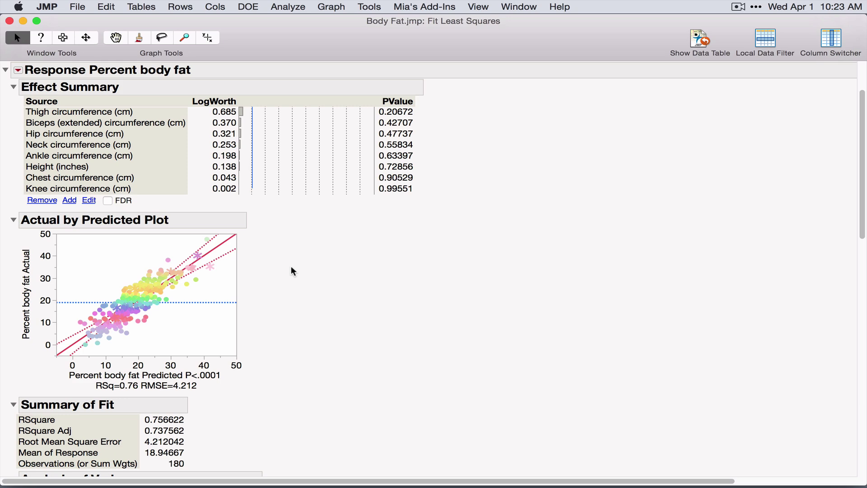
{"action": "scroll", "coordinate": [292, 271], "scroll_direction": "down", "scroll_amount": 2}
{"action": "scroll", "coordinate": [292, 271], "scroll_direction": "down", "scroll_amount": 4}
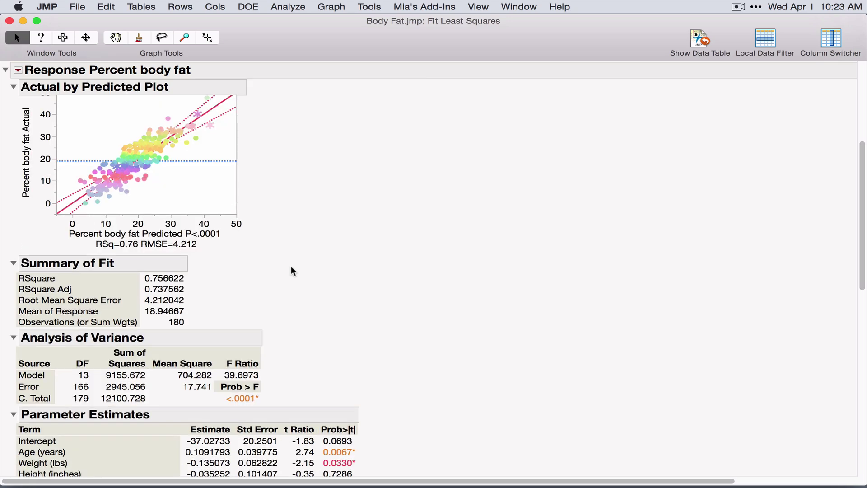
{"action": "left_click_drag", "start_coordinate": [201, 274], "coordinate": [205, 325]}
{"action": "scroll", "coordinate": [321, 314], "scroll_direction": "down", "scroll_amount": 1}
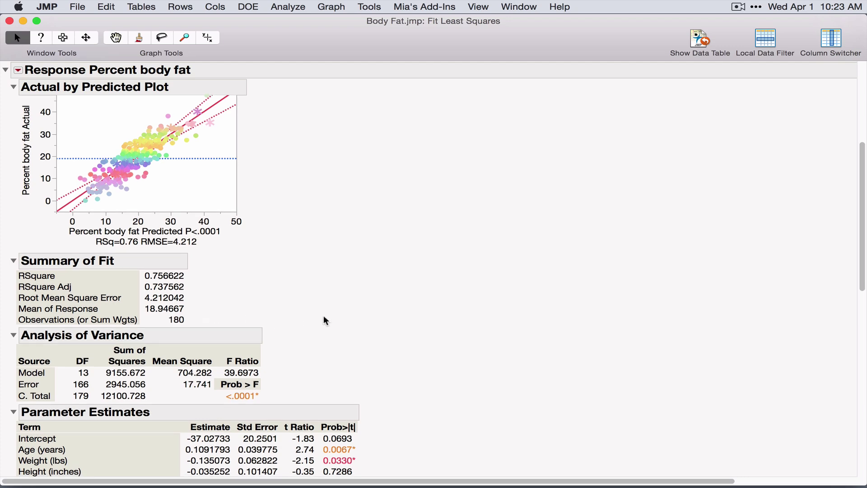
{"action": "scroll", "coordinate": [320, 312], "scroll_direction": "down", "scroll_amount": 3}
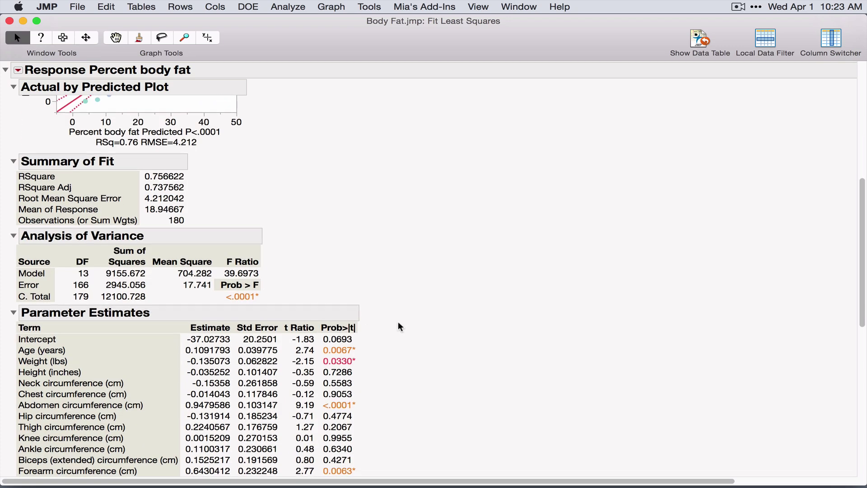
{"action": "scroll", "coordinate": [397, 326], "scroll_direction": "down", "scroll_amount": 1}
{"action": "scroll", "coordinate": [382, 229], "scroll_direction": "down", "scroll_amount": 3}
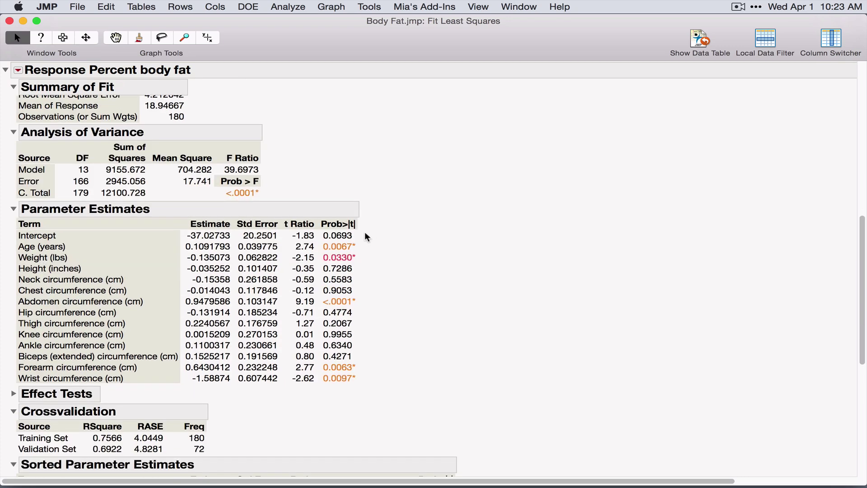
{"action": "mouse_move", "coordinate": [365, 234]}
{"action": "left_mouse_down"}
{"action": "mouse_move", "coordinate": [387, 346]}
{"action": "mouse_move", "coordinate": [372, 378]}
{"action": "left_mouse_up"}
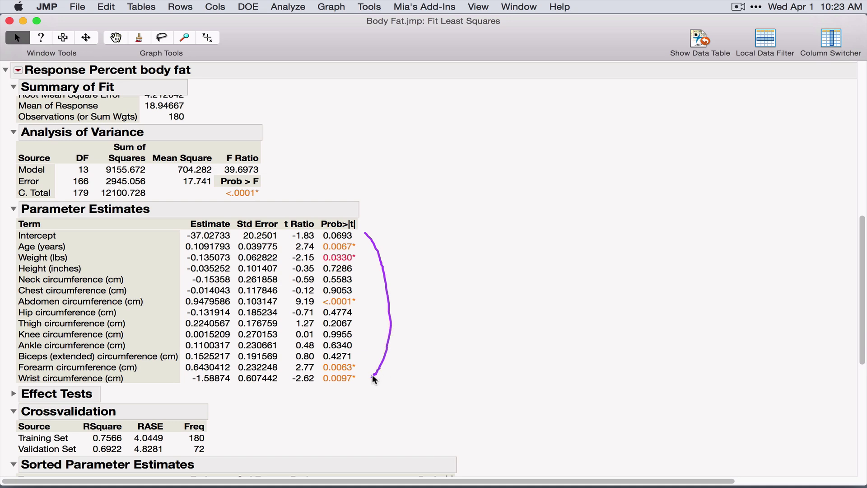
{"action": "scroll", "coordinate": [373, 378], "scroll_direction": "down", "scroll_amount": 1}
{"action": "scroll", "coordinate": [372, 379], "scroll_direction": "down", "scroll_amount": 2}
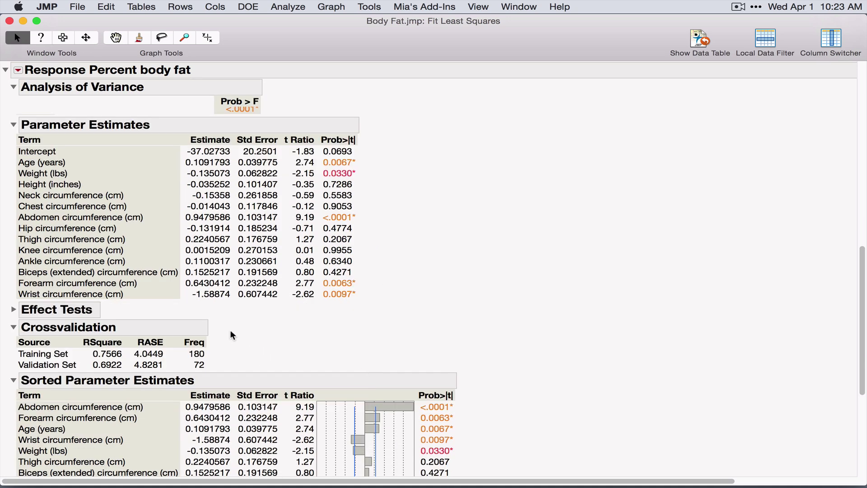
{"action": "left_click_drag", "start_coordinate": [229, 331], "coordinate": [237, 360]}
{"action": "scroll", "coordinate": [479, 310], "scroll_direction": "down", "scroll_amount": 1}
{"action": "scroll", "coordinate": [479, 310], "scroll_direction": "down", "scroll_amount": 2}
{"action": "scroll", "coordinate": [479, 310], "scroll_direction": "down", "scroll_amount": 5}
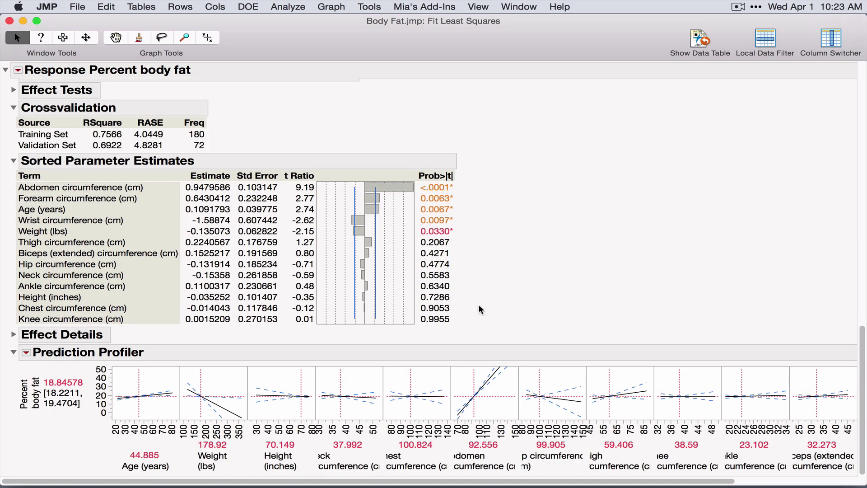
{"action": "scroll", "coordinate": [480, 310], "scroll_direction": "up", "scroll_amount": 1}
{"action": "scroll", "coordinate": [479, 310], "scroll_direction": "up", "scroll_amount": 1}
{"action": "scroll", "coordinate": [480, 310], "scroll_direction": "up", "scroll_amount": 2}
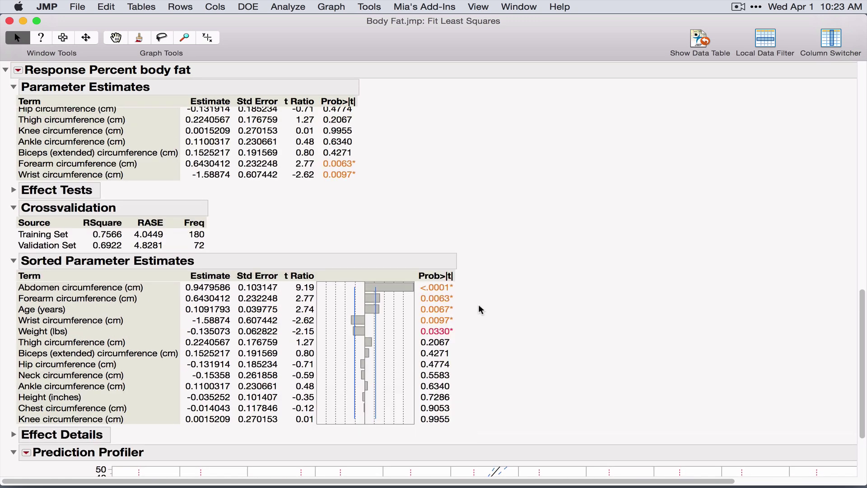
{"action": "scroll", "coordinate": [479, 310], "scroll_direction": "up", "scroll_amount": 3}
{"action": "scroll", "coordinate": [479, 310], "scroll_direction": "up", "scroll_amount": 10}
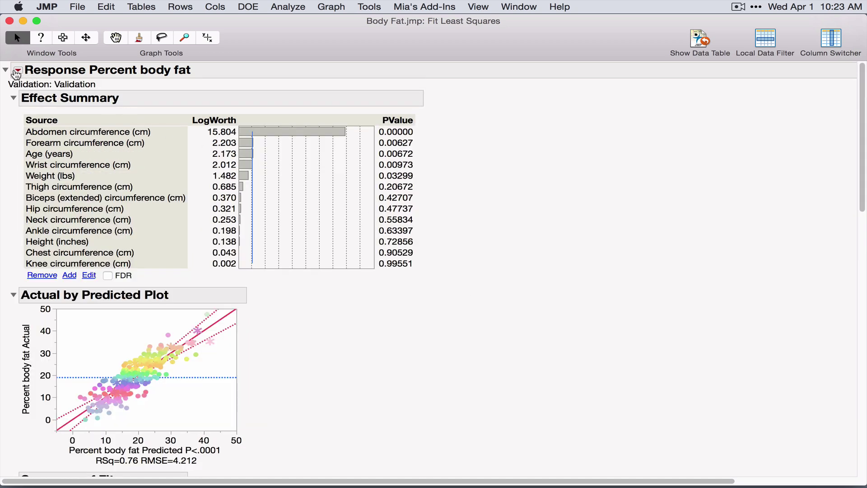
{"action": "left_click", "coordinate": [16, 70]}
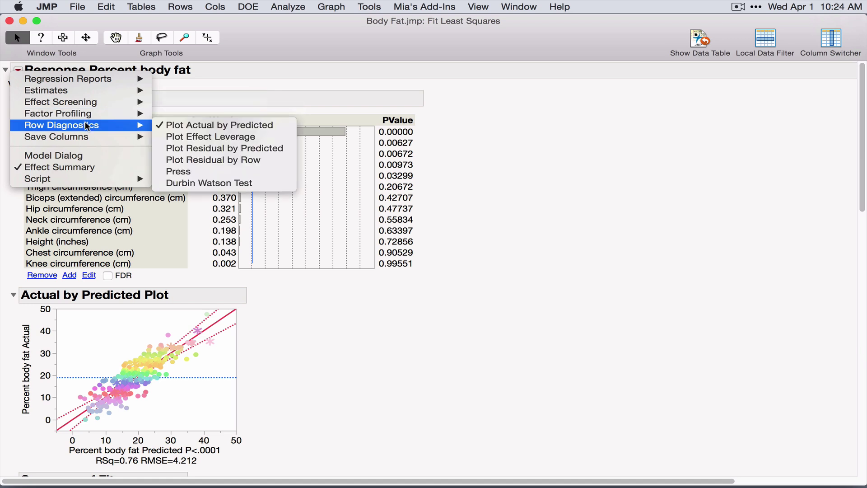
{"action": "mouse_move", "coordinate": [56, 136]}
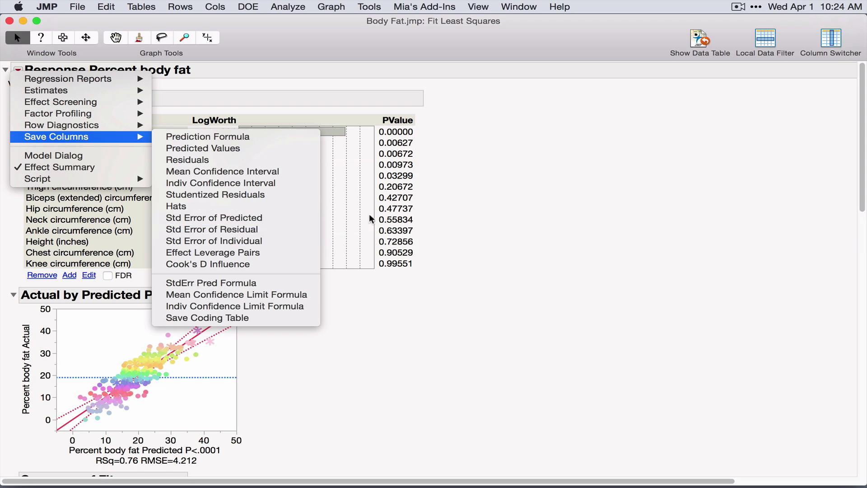
{"action": "left_click", "coordinate": [472, 202]}
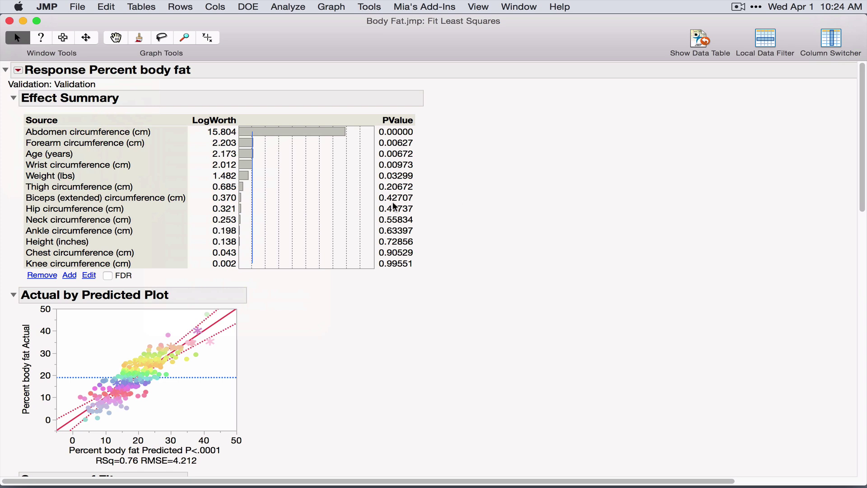
Step: Remove the Knee, Chest, Height and Ankle circumference effects via Effect Summary
{"action": "left_click", "coordinate": [62, 264]}
{"action": "left_click", "coordinate": [42, 275]}
{"action": "left_click", "coordinate": [48, 252]}
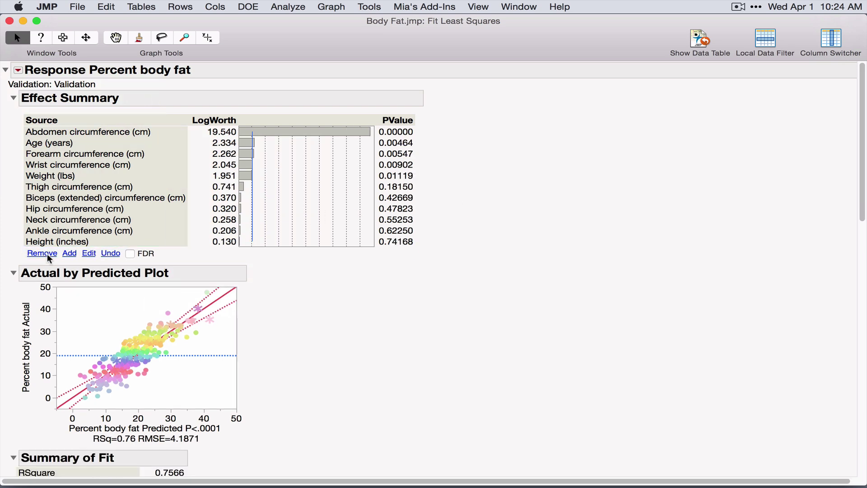
{"action": "left_click", "coordinate": [48, 242]}
{"action": "left_click", "coordinate": [47, 253]}
{"action": "left_click", "coordinate": [51, 230]}
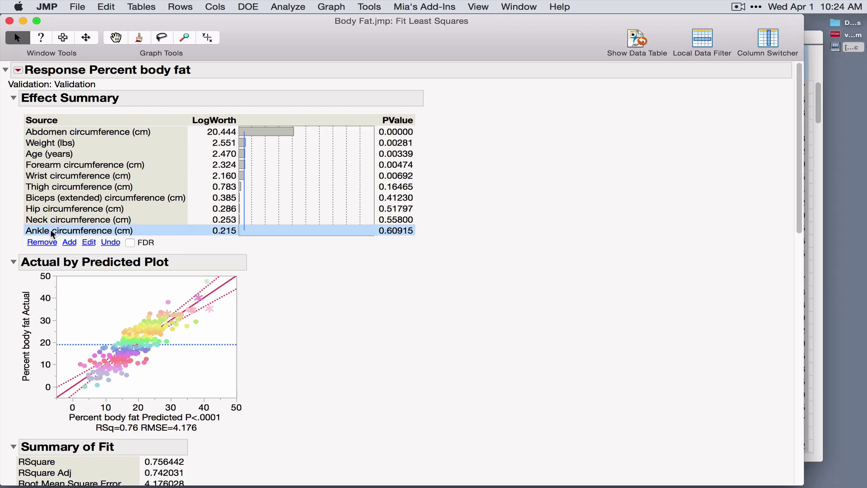
{"action": "left_click", "coordinate": [47, 242]}
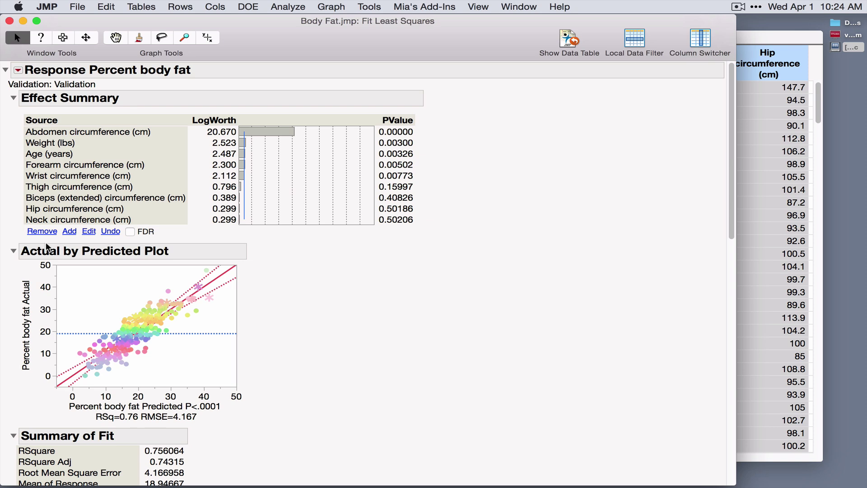
{"action": "scroll", "coordinate": [326, 306], "scroll_direction": "down", "scroll_amount": 5}
{"action": "scroll", "coordinate": [325, 306], "scroll_direction": "down", "scroll_amount": 10}
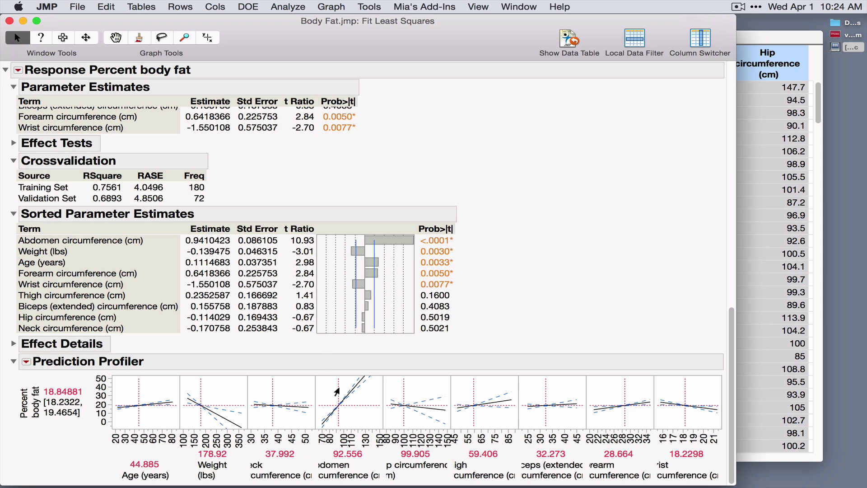
Step: Slide the Abdomen circumference profiler setting down and up, leaving it at 99.85 (predicted fat ≈25.71)
{"action": "left_click", "coordinate": [334, 392]}
{"action": "left_click_drag", "start_coordinate": [334, 392], "coordinate": [324, 393]}
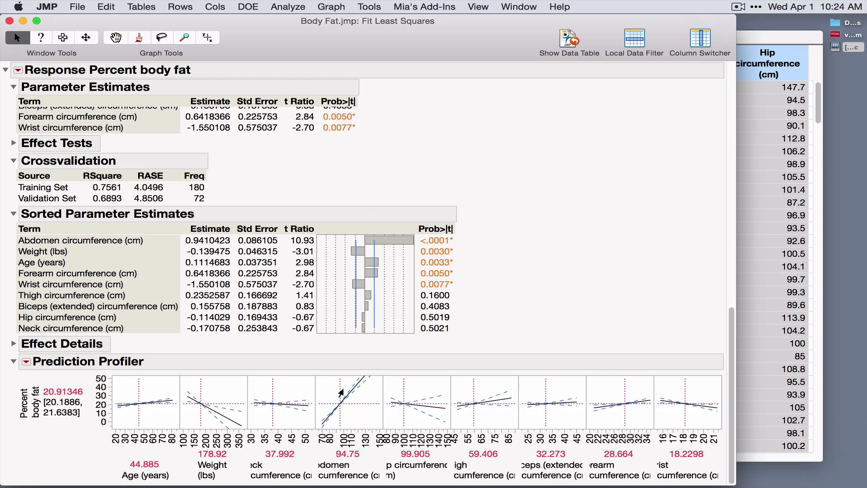
{"action": "left_click_drag", "start_coordinate": [324, 394], "coordinate": [343, 390]}
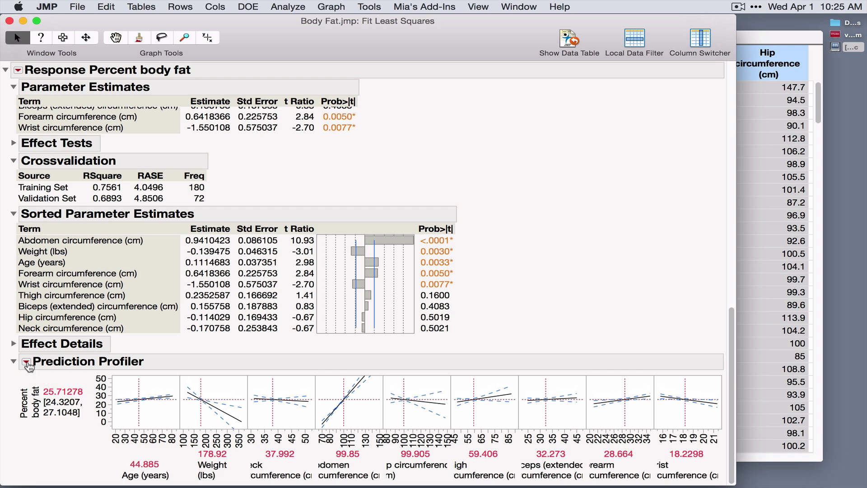
Step: Browse the Prediction Profiler options menu and dismiss it without choosing anything
{"action": "left_click", "coordinate": [26, 363]}
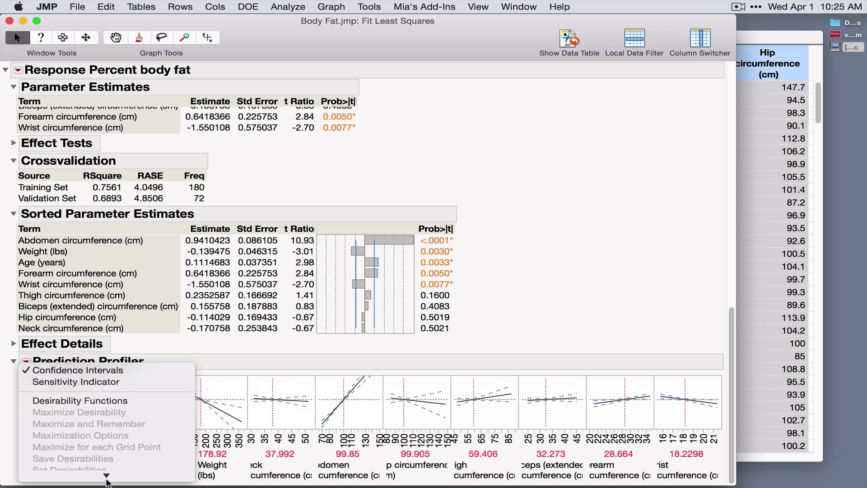
{"action": "mouse_move", "coordinate": [109, 485]}
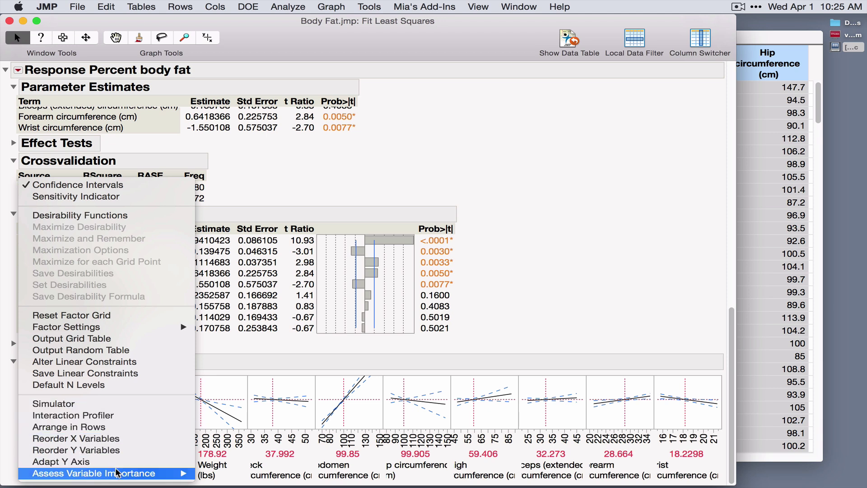
{"action": "mouse_move", "coordinate": [94, 474]}
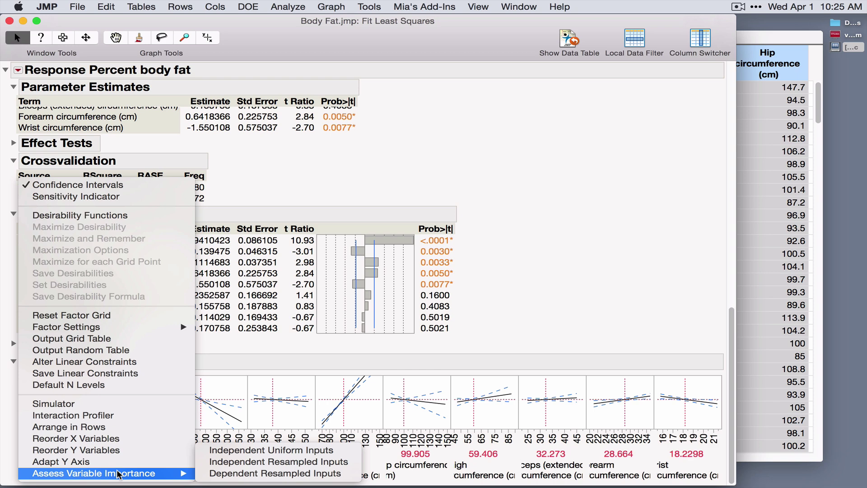
{"action": "left_click", "coordinate": [499, 288]}
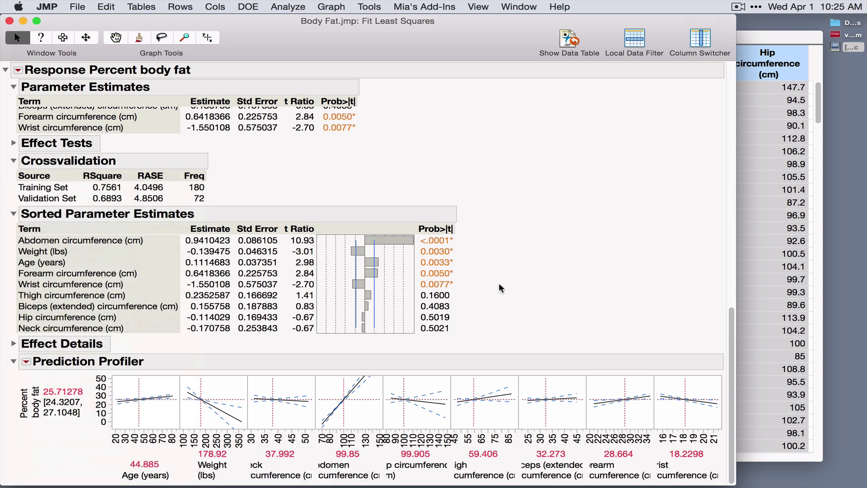
Step: Close the least squares report and recall the previous model in a new Fit Model
{"action": "left_click", "coordinate": [9, 22]}
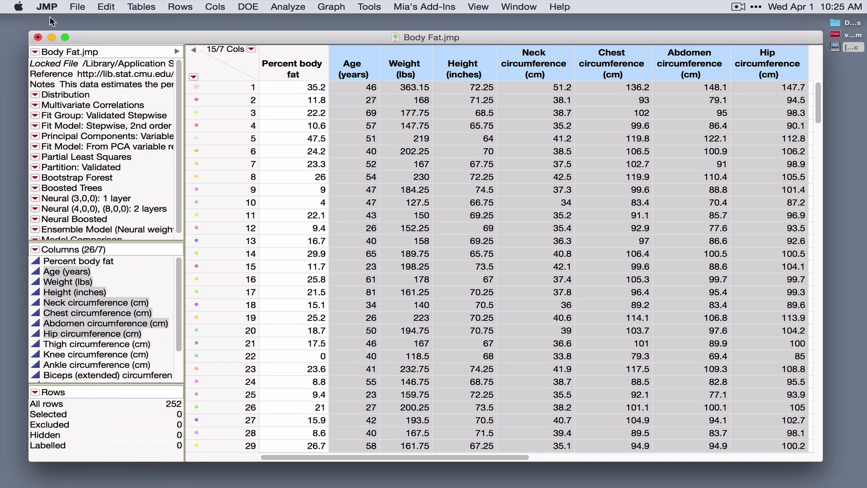
{"action": "left_click", "coordinate": [284, 7]}
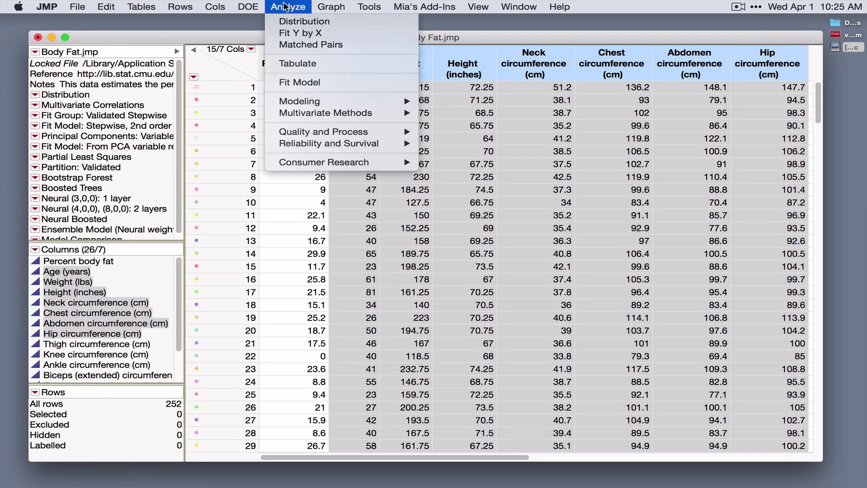
{"action": "left_click", "coordinate": [314, 82]}
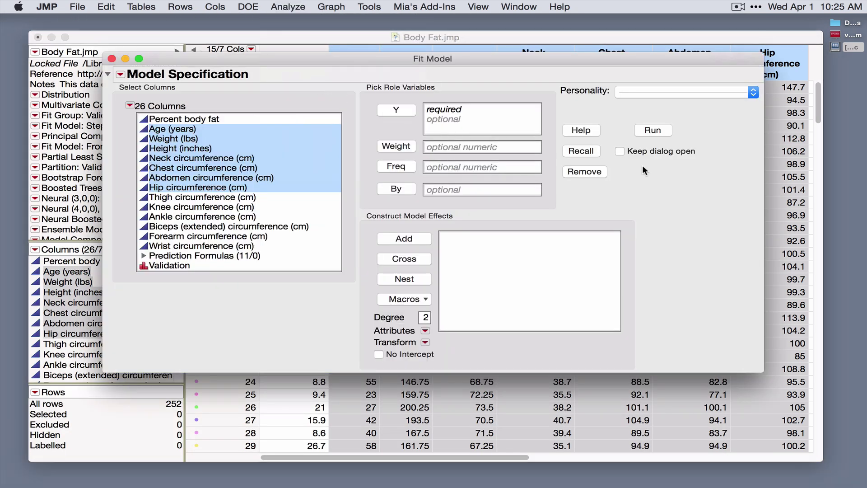
{"action": "left_click", "coordinate": [586, 153]}
Step: Set the personality to Generalized Regression with Normal distribution and run it
{"action": "left_click", "coordinate": [650, 91]}
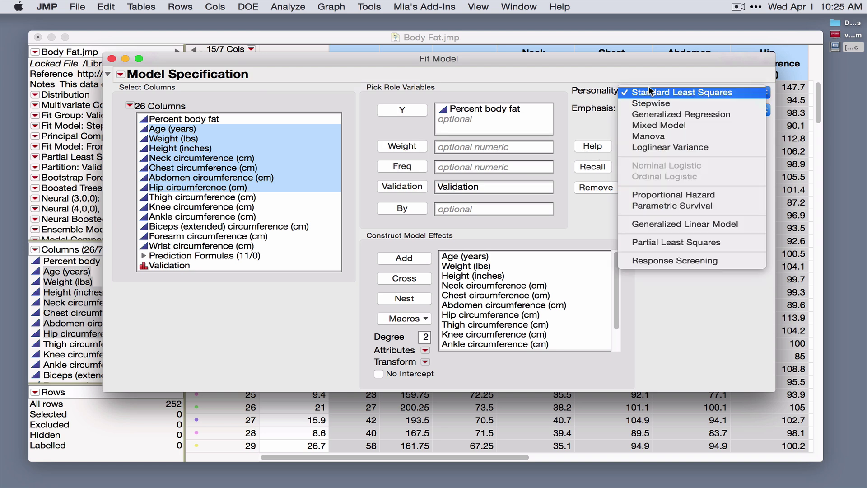
{"action": "left_click", "coordinate": [666, 115]}
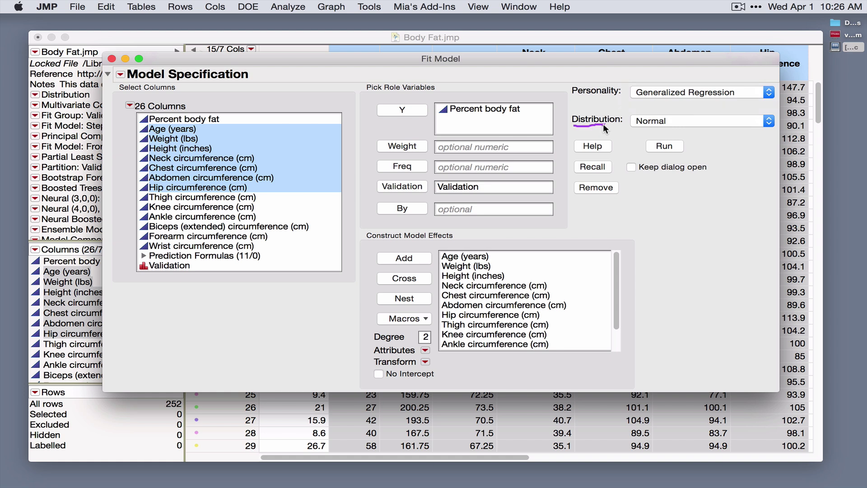
{"action": "left_click", "coordinate": [643, 121]}
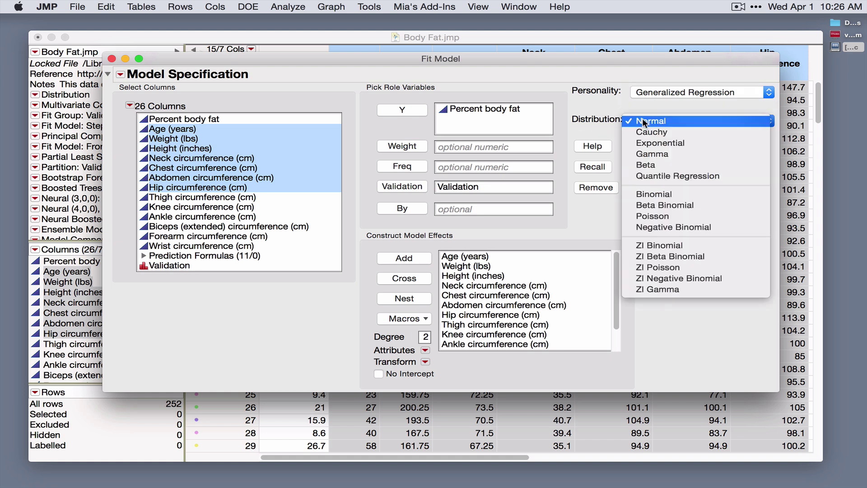
{"action": "left_click", "coordinate": [629, 105]}
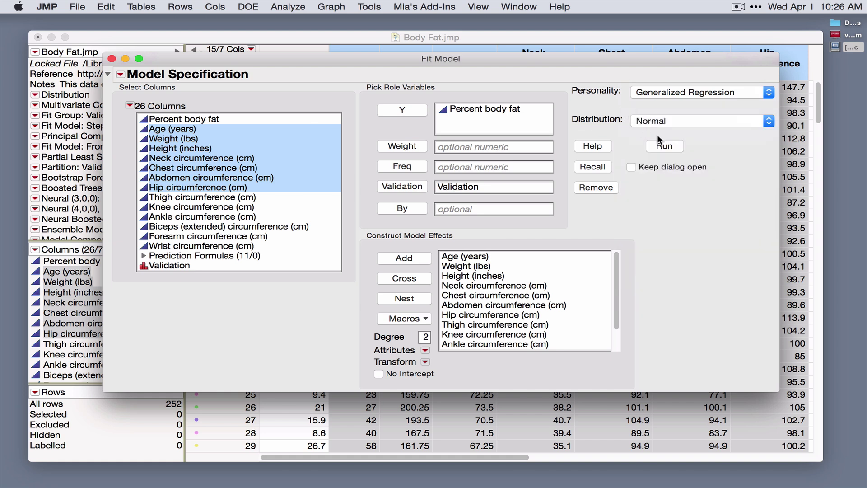
{"action": "left_click", "coordinate": [659, 148]}
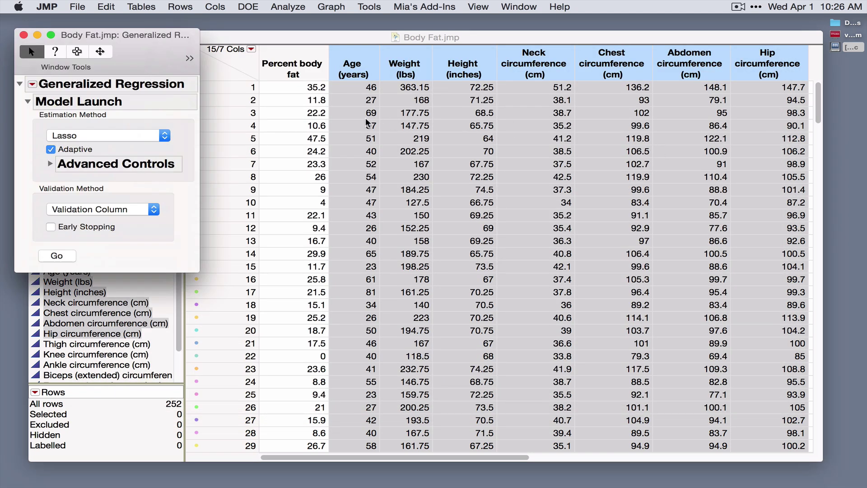
Step: Keep Adaptive Lasso estimation with Validation Column validation and fit the model
{"action": "left_click", "coordinate": [162, 137]}
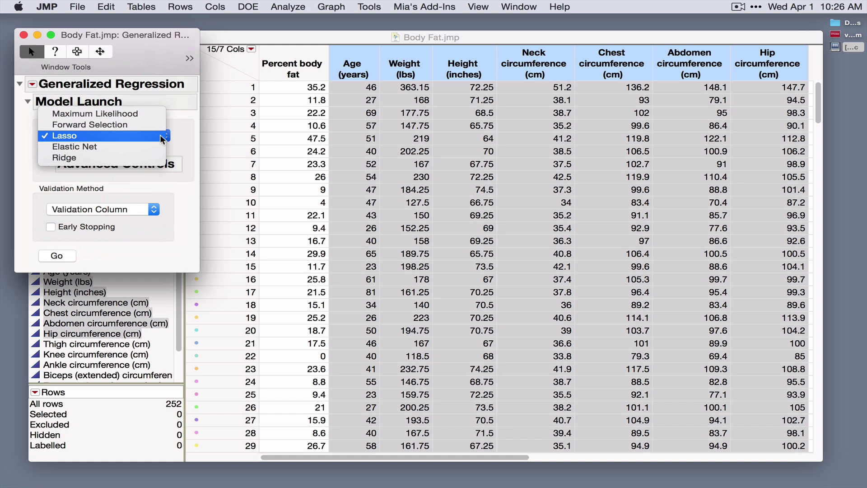
{"action": "left_click", "coordinate": [163, 136]}
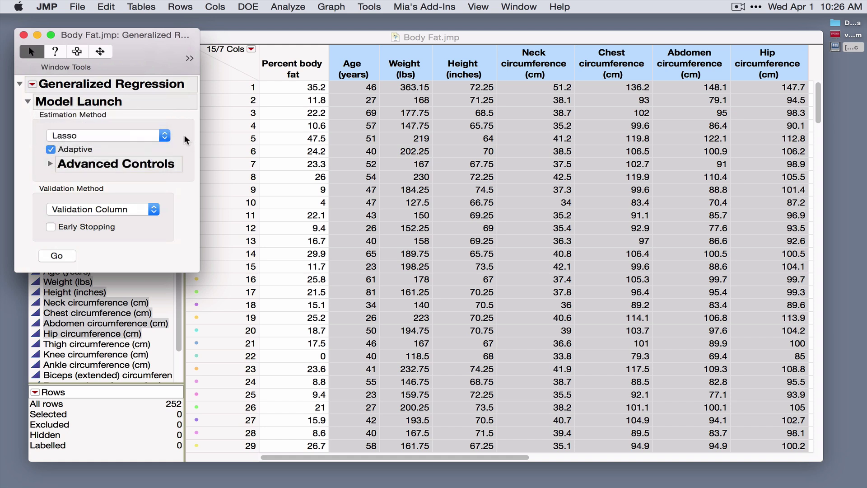
{"action": "left_click", "coordinate": [156, 209]}
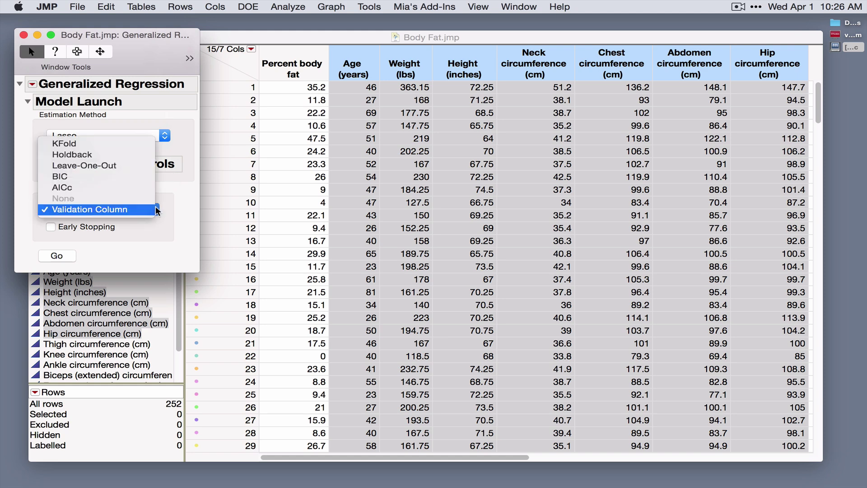
{"action": "left_click", "coordinate": [156, 209]}
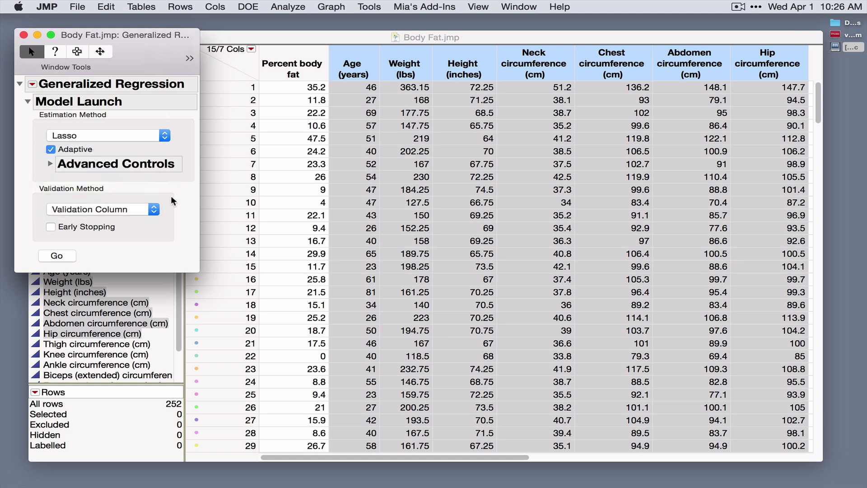
{"action": "left_click", "coordinate": [57, 255]}
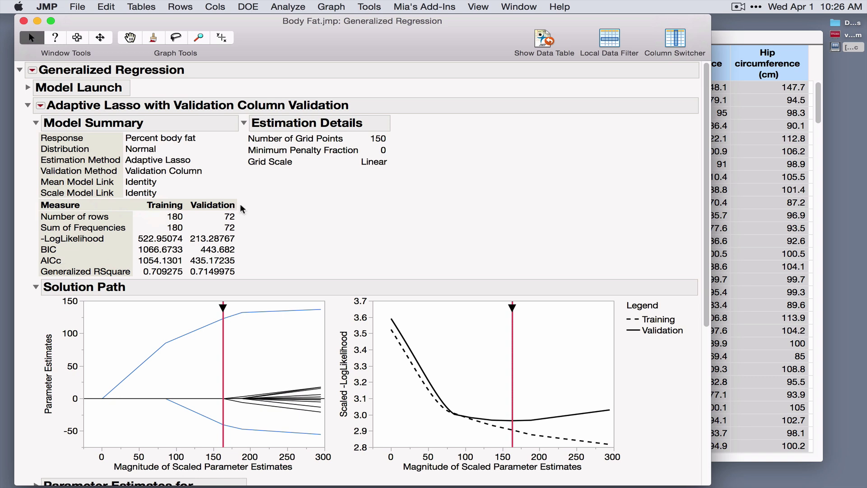
Step: Collapse the original-predictor estimates and expand the centered and scaled predictor estimates
{"action": "left_click_drag", "start_coordinate": [242, 205], "coordinate": [247, 270]}
{"action": "scroll", "coordinate": [314, 220], "scroll_direction": "down", "scroll_amount": 5}
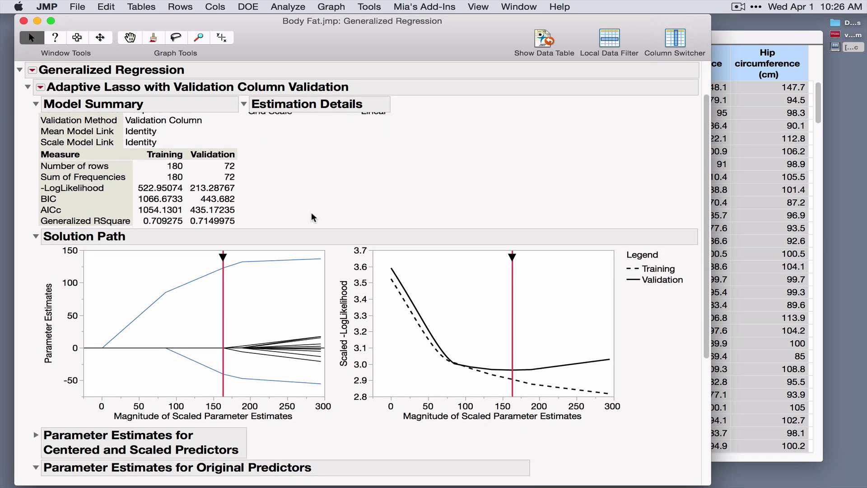
{"action": "scroll", "coordinate": [313, 218], "scroll_direction": "down", "scroll_amount": 4}
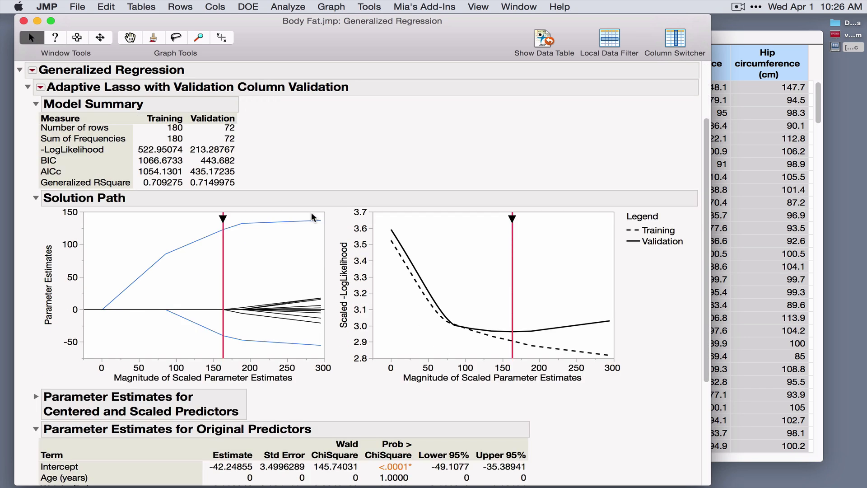
{"action": "left_click", "coordinate": [35, 429]}
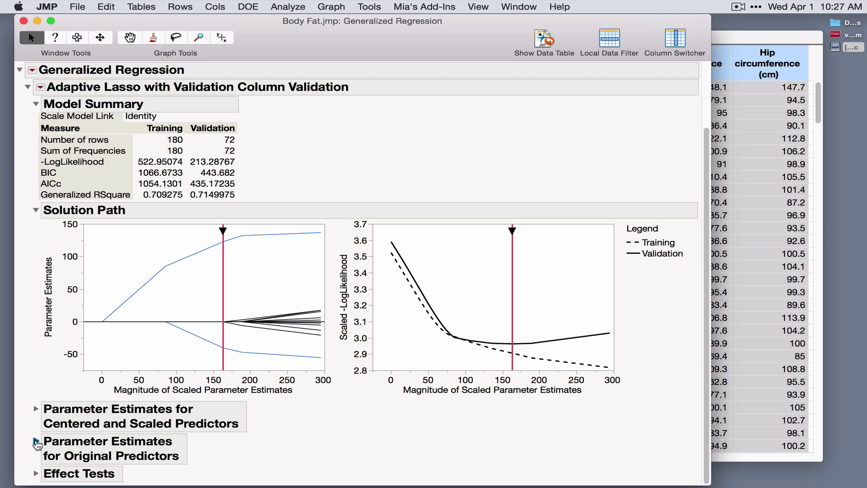
{"action": "left_click", "coordinate": [37, 441]}
{"action": "scroll", "coordinate": [81, 366], "scroll_direction": "down", "scroll_amount": 15}
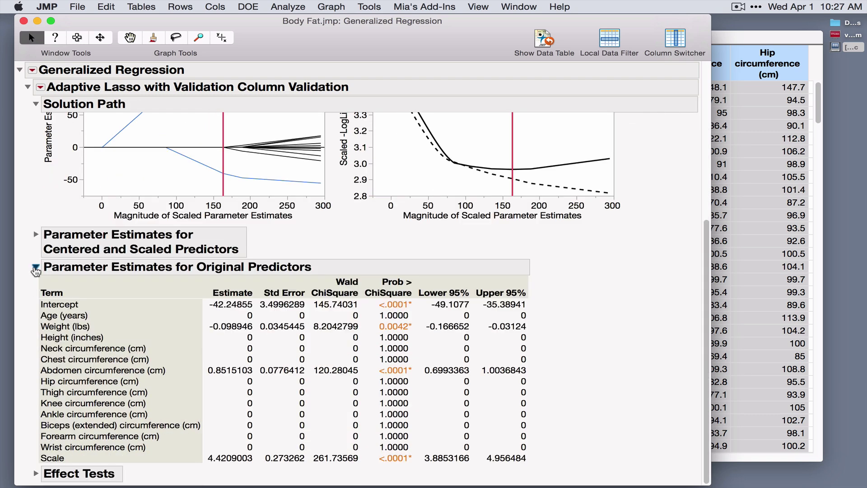
{"action": "left_click", "coordinate": [36, 267]}
{"action": "left_click", "coordinate": [37, 410]}
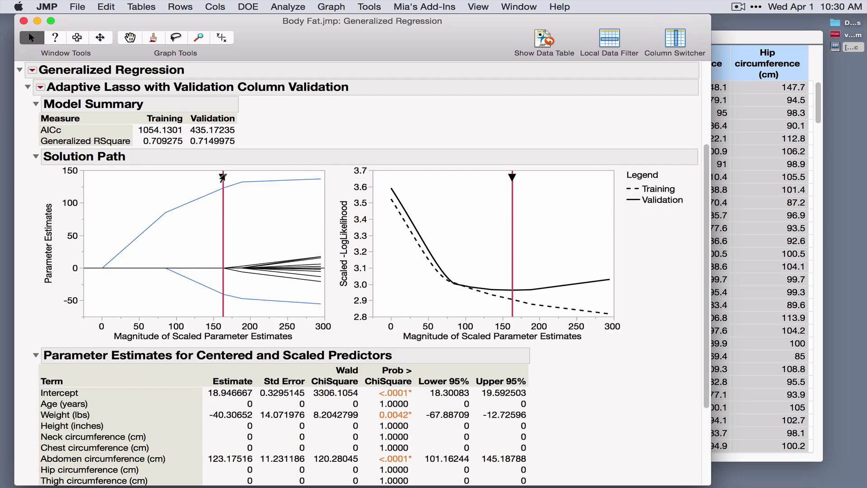
Step: Drag the Solution Path red line to the right end at magnitude 300
{"action": "left_click_drag", "start_coordinate": [223, 178], "coordinate": [296, 184]}
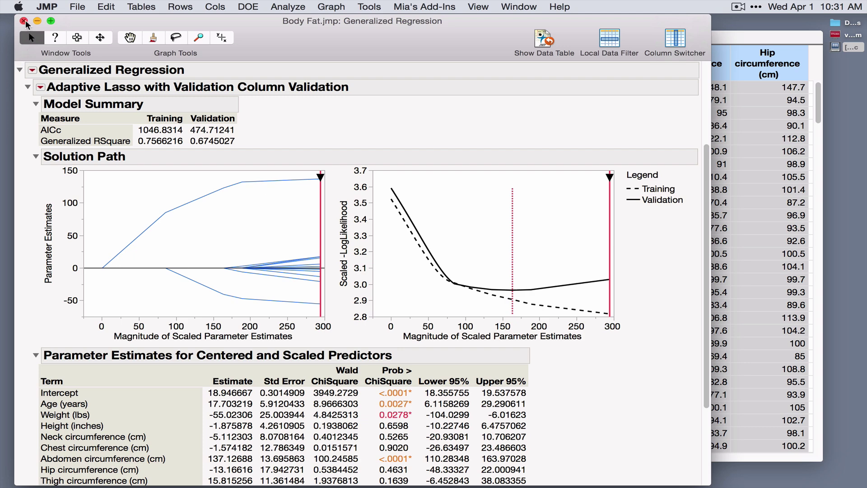
Step: Close the Generalized Regression report window
{"action": "left_click", "coordinate": [24, 21]}
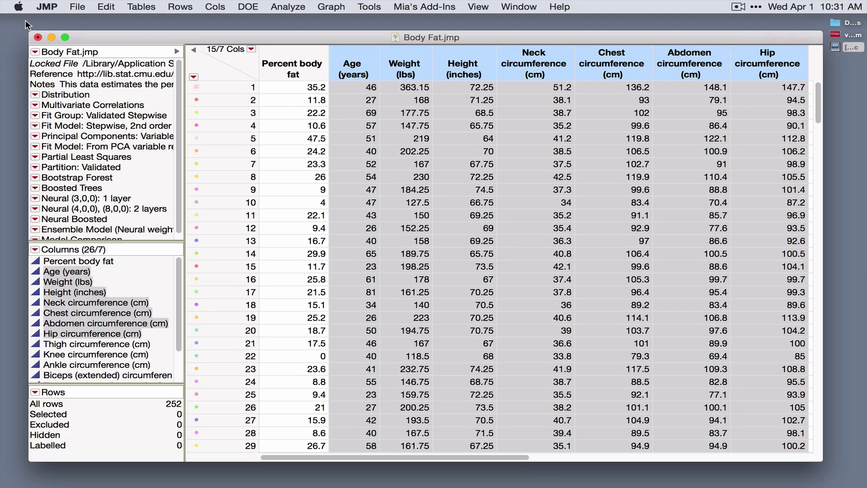